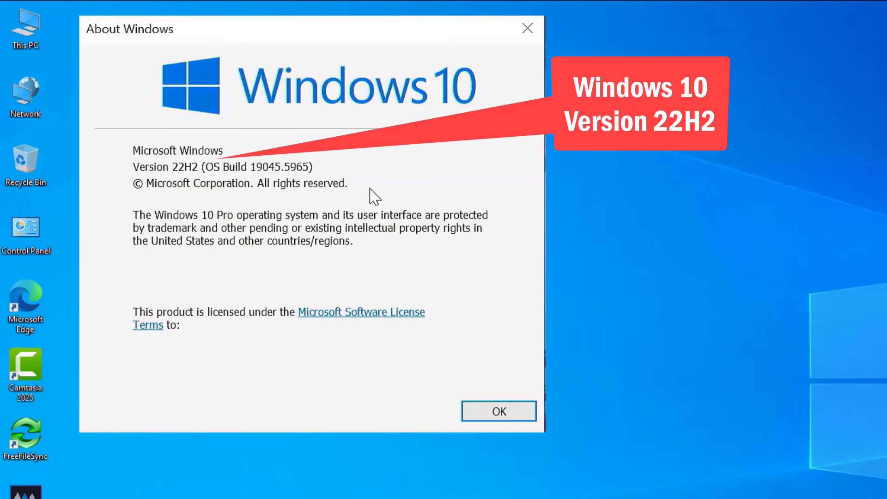
Close the About Windows dialog and open Command Prompt as administrator.
click(528, 28)
click(171, 483)
text(cmd)
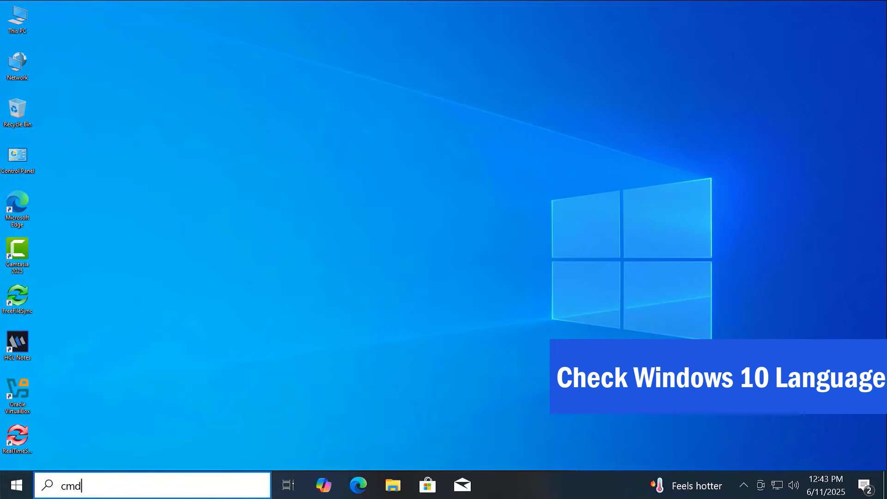
click(172, 486)
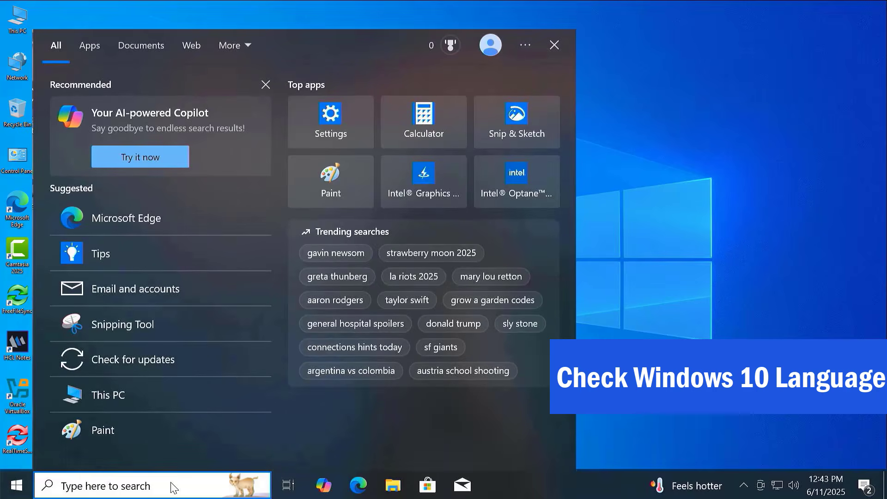
text(cmd)
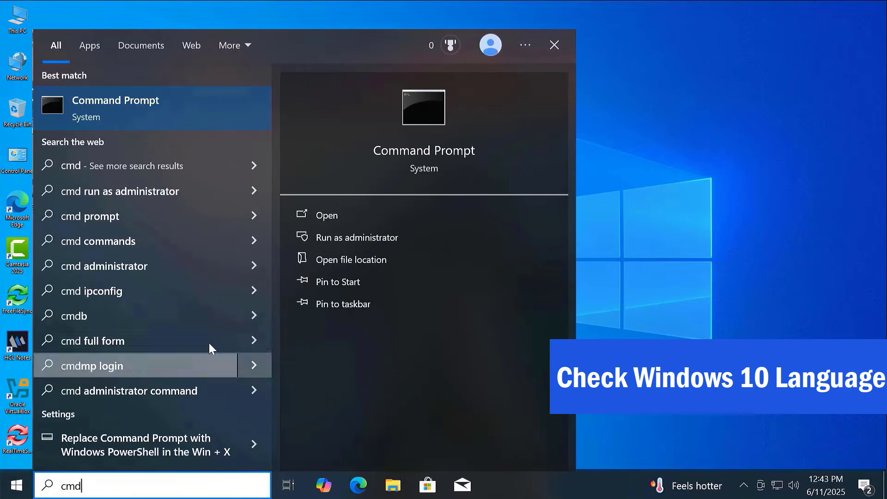
right_click(202, 106)
click(258, 117)
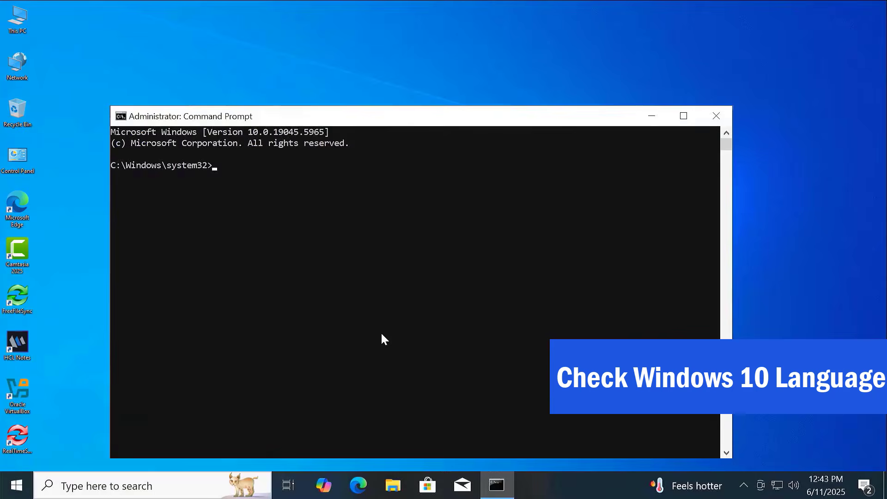
Run DISM /Online /Get-Intl to check the default system UI language, and close Command Prompt.
text(D)
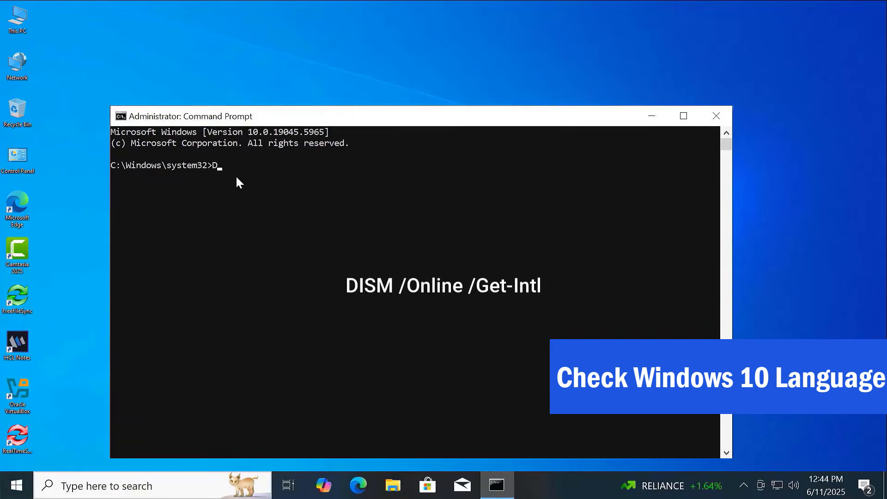
text(ISM /Online /)
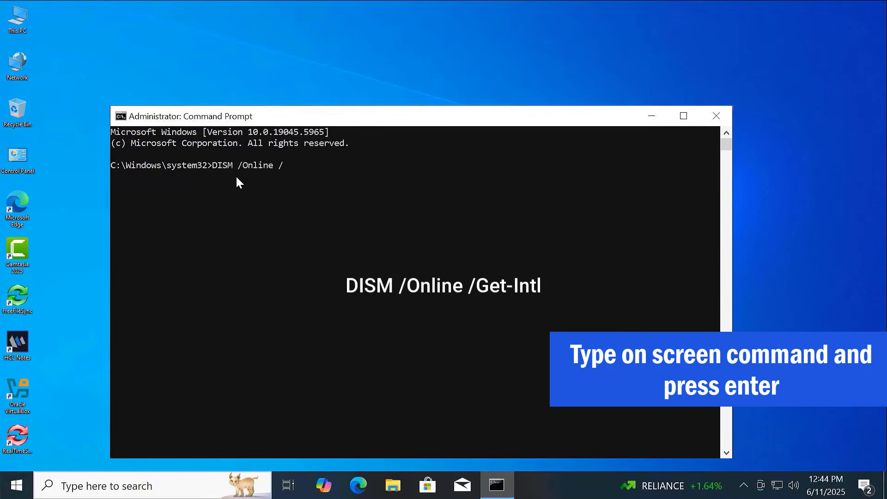
text(Get-Intl)
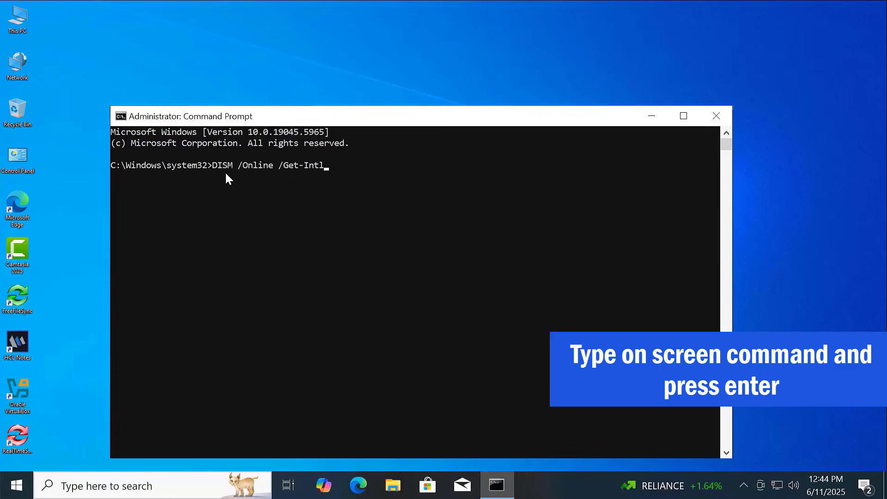
key(Return)
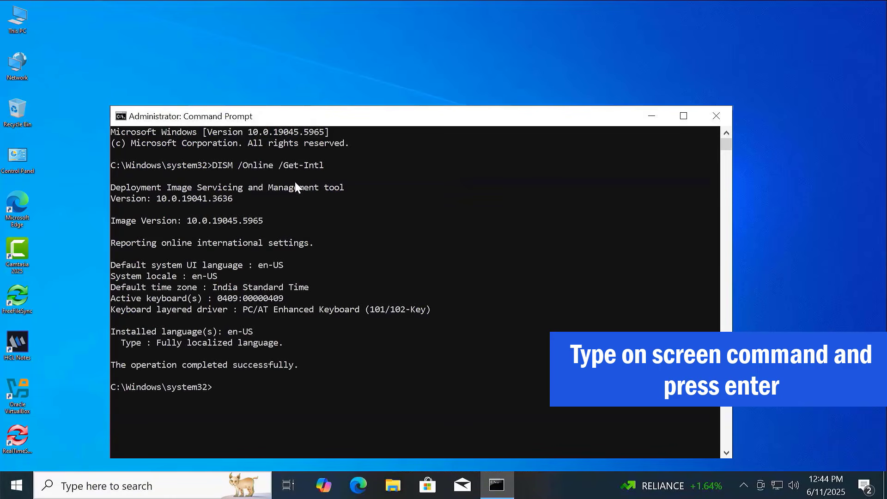
drag(112, 265, 282, 273)
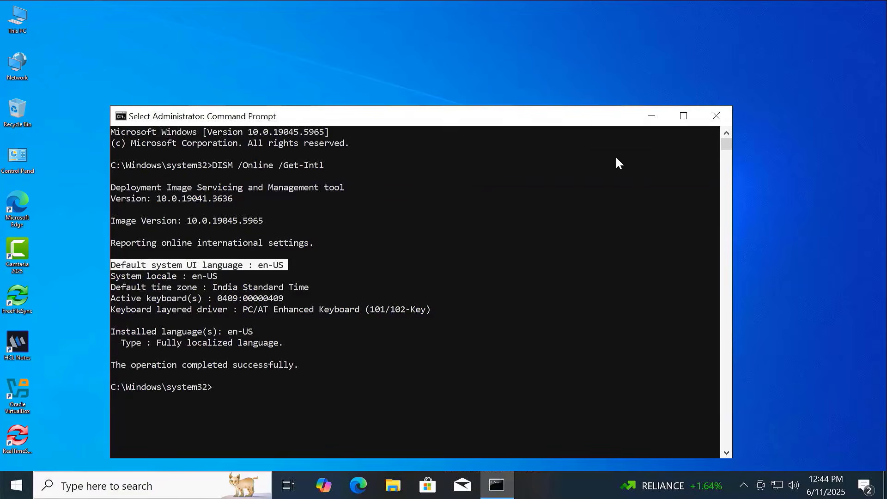
click(716, 116)
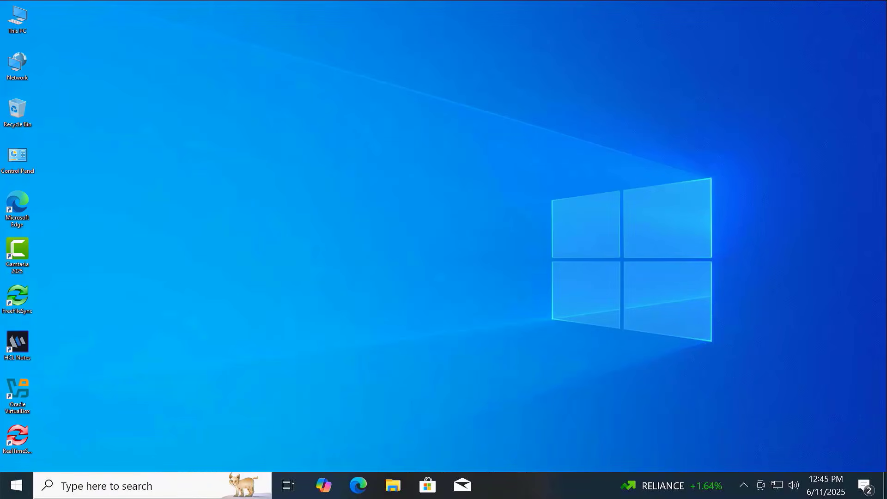
Switch to Microsoft Edge, search for "download windows 11 iso", and open Microsoft's Download Windows 11 page.
click(360, 484)
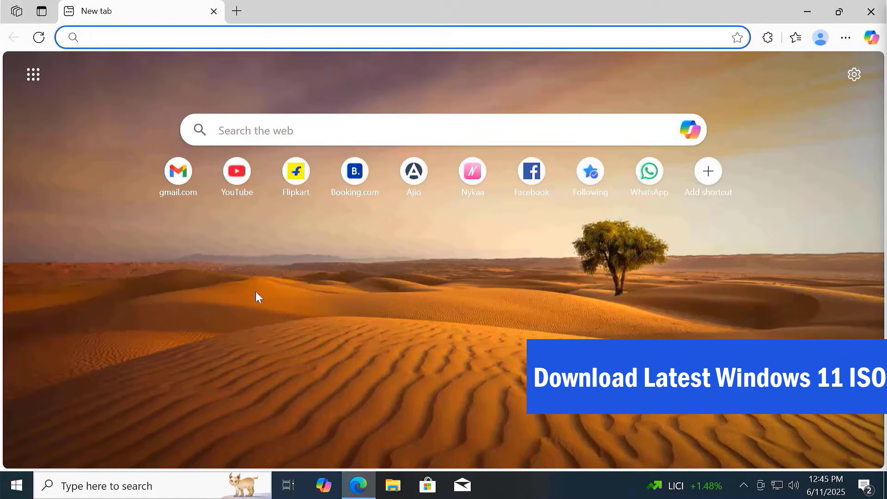
text(download windows 11 iso)
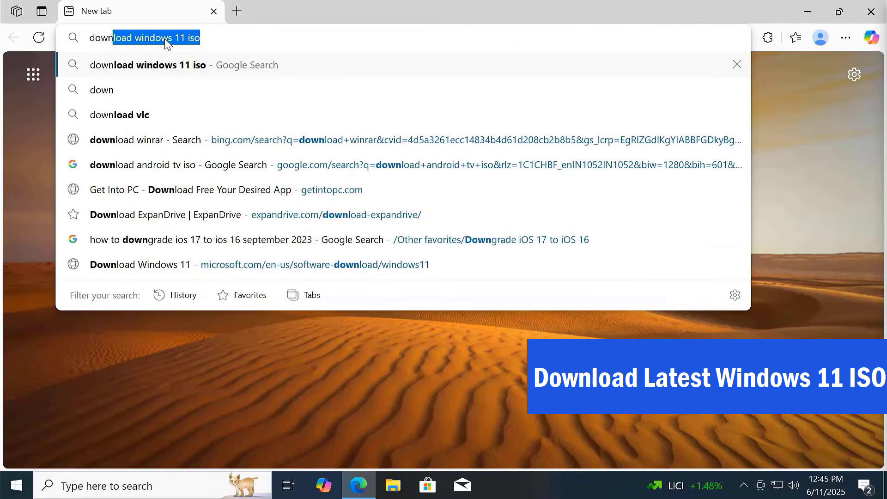
key(Return)
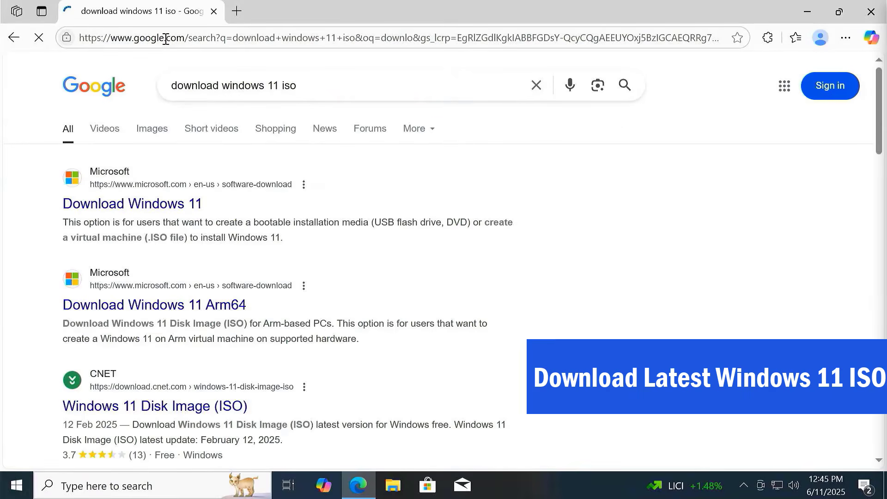
click(154, 210)
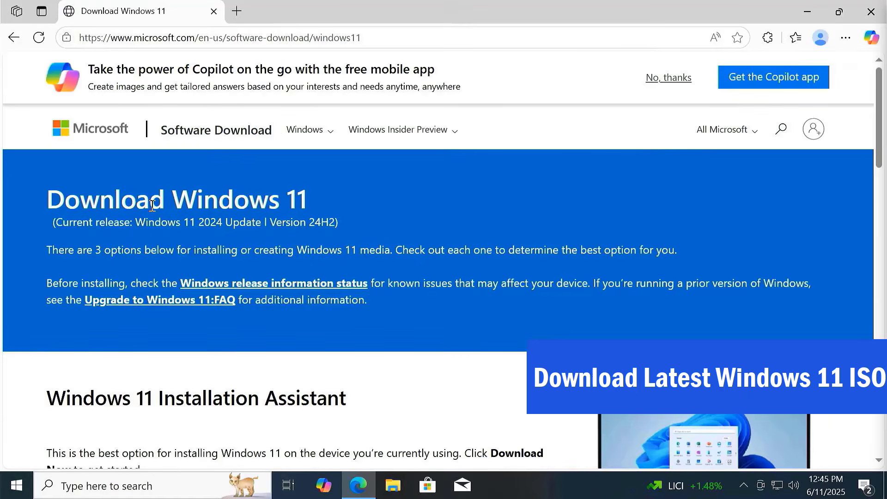
Under the disk image section for x64 devices, choose Windows 11 (multi-edition ISO for x64 devices) and request the download.
scroll(460, 363, down, 1)
scroll(461, 363, down, 12)
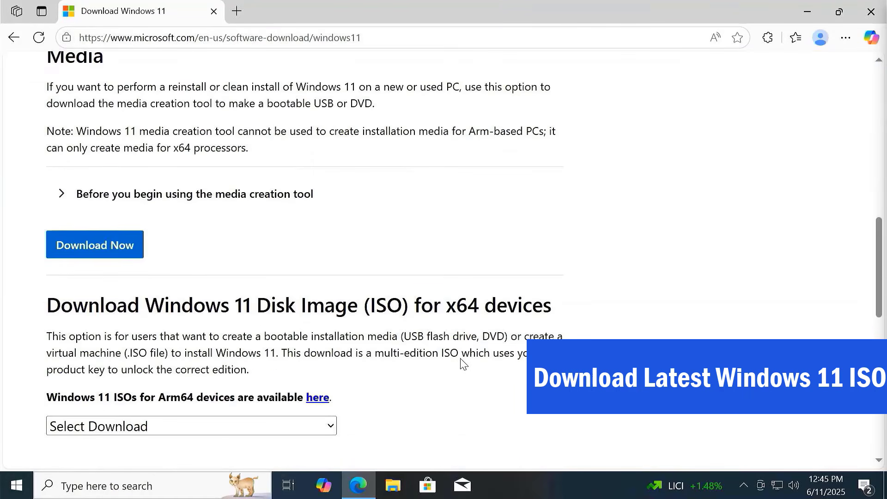
scroll(461, 359, down, 1)
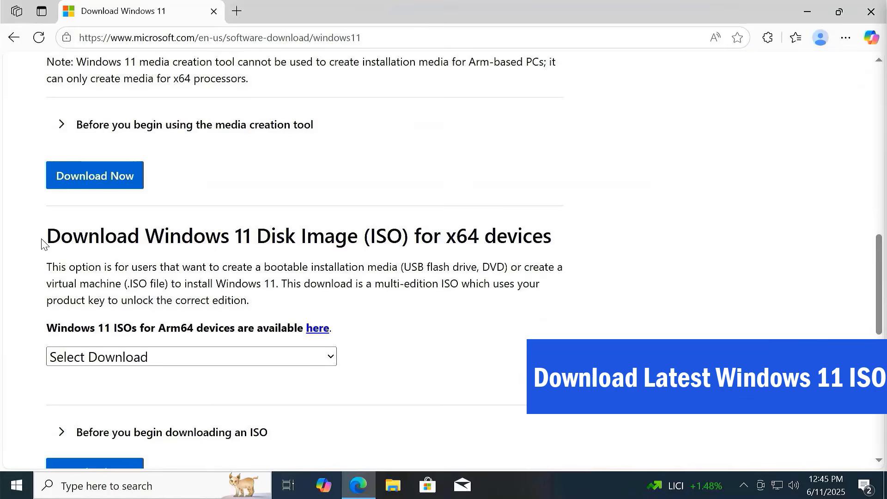
drag(42, 243, 567, 242)
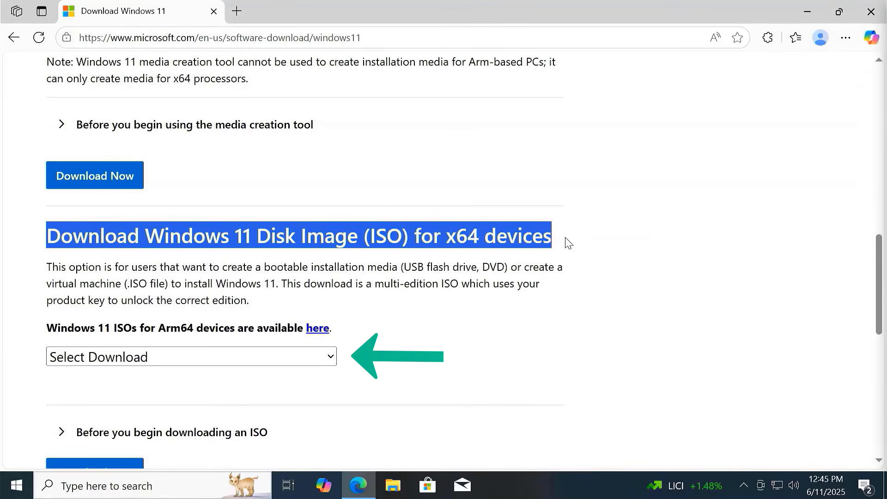
click(568, 243)
click(173, 358)
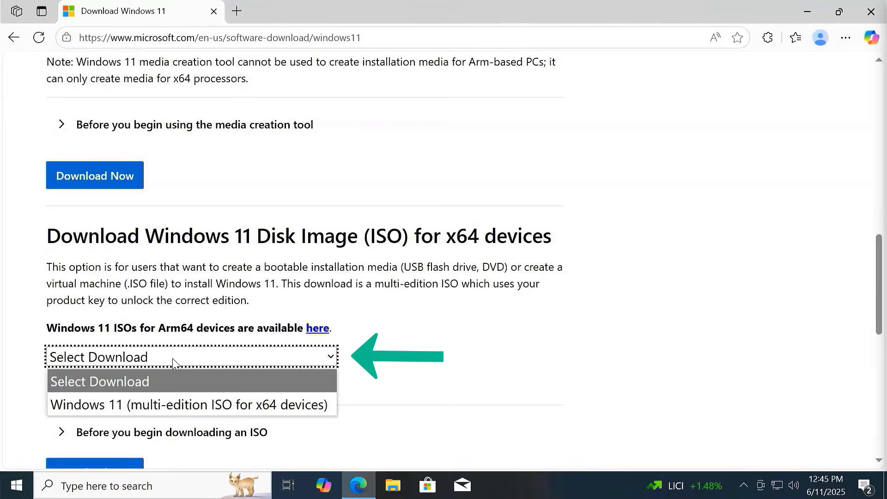
click(186, 400)
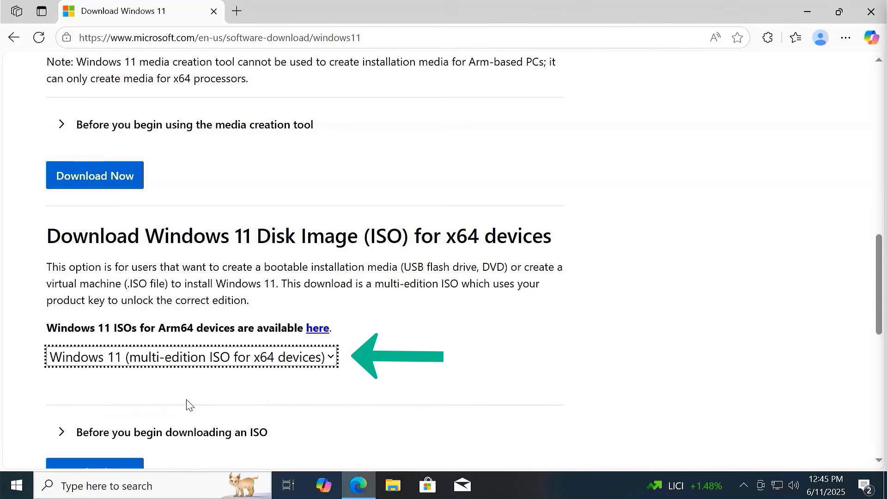
scroll(188, 404, down, 2)
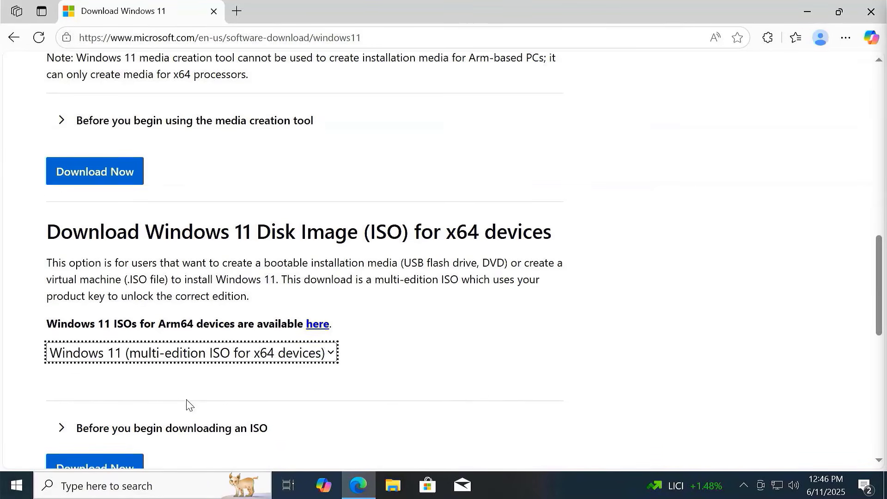
click(110, 411)
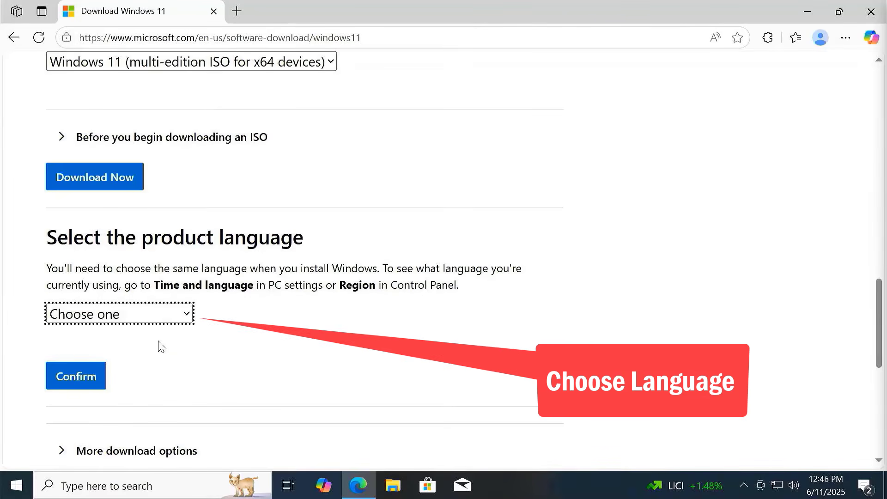
Choose English (United States) as the product language and confirm it.
click(169, 316)
scroll(154, 295, down, 1)
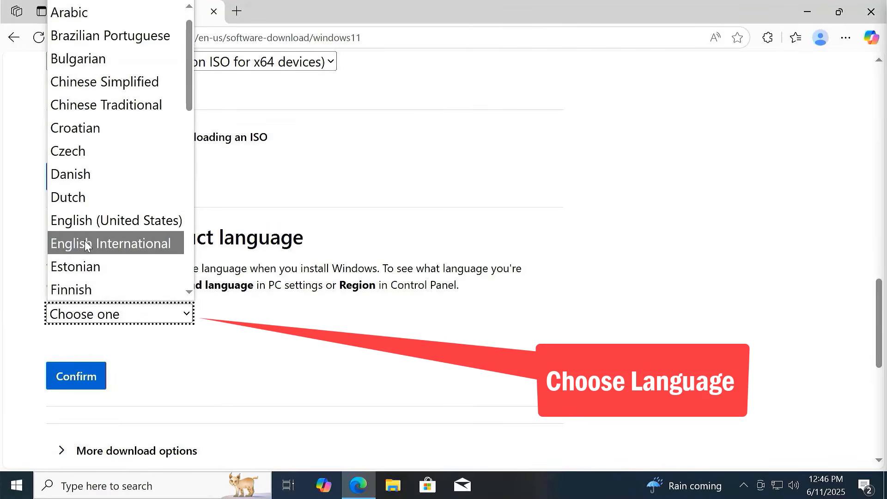
click(162, 226)
click(80, 374)
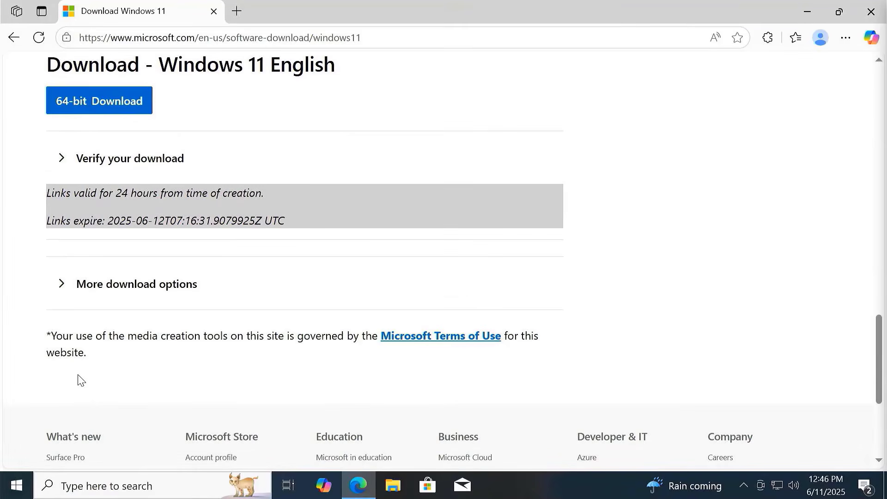
Download the 64-bit ISO as Win11_24H2_English_x64.iso to the Downloads folder, and close the completed download and the browser.
click(97, 105)
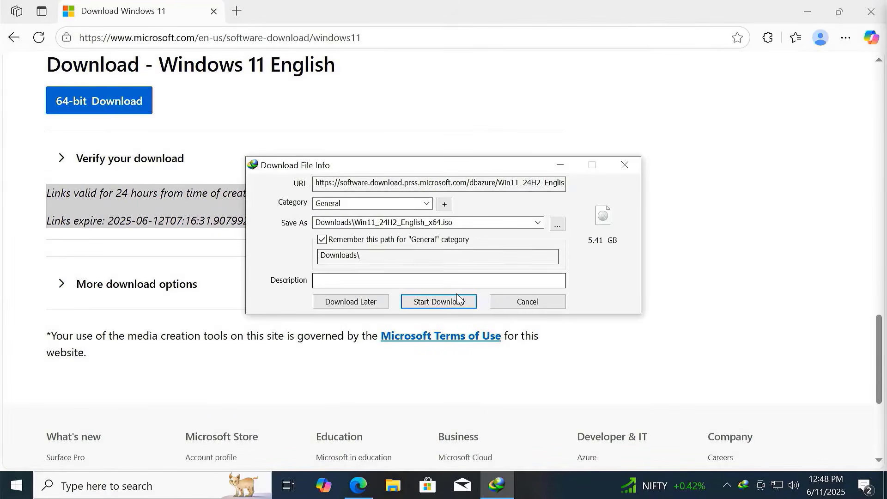
click(464, 304)
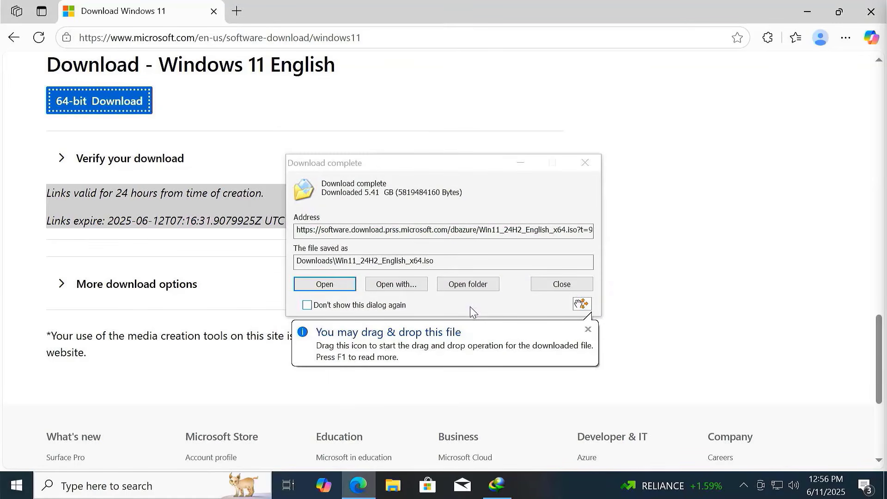
click(570, 287)
click(876, 18)
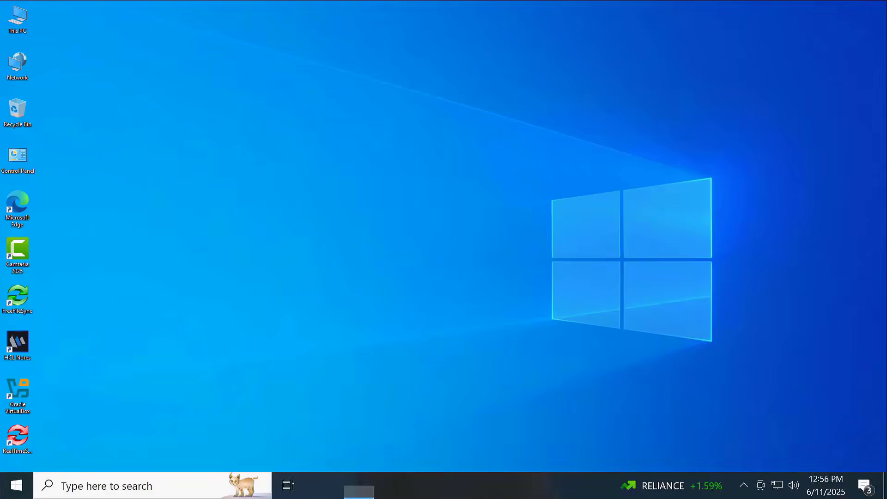
Switch to File Explorer and mount the Win11_24H2_English_x64 disc image from the Downloads folder.
click(392, 485)
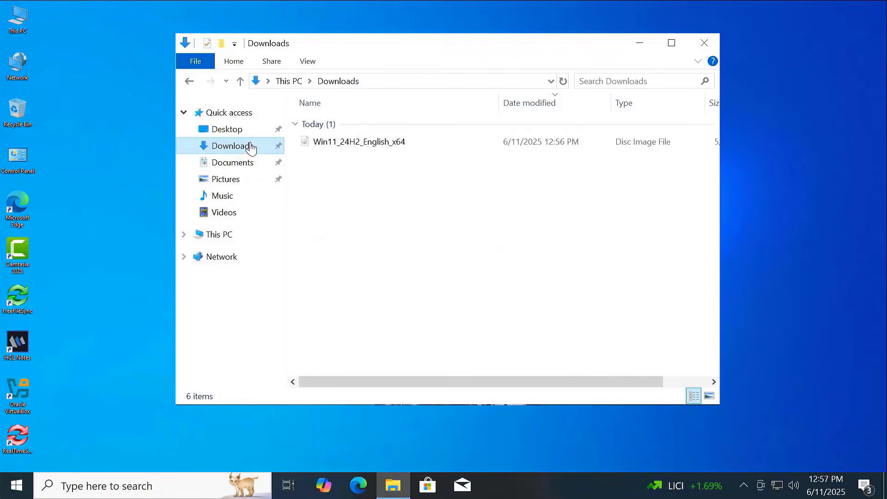
click(390, 143)
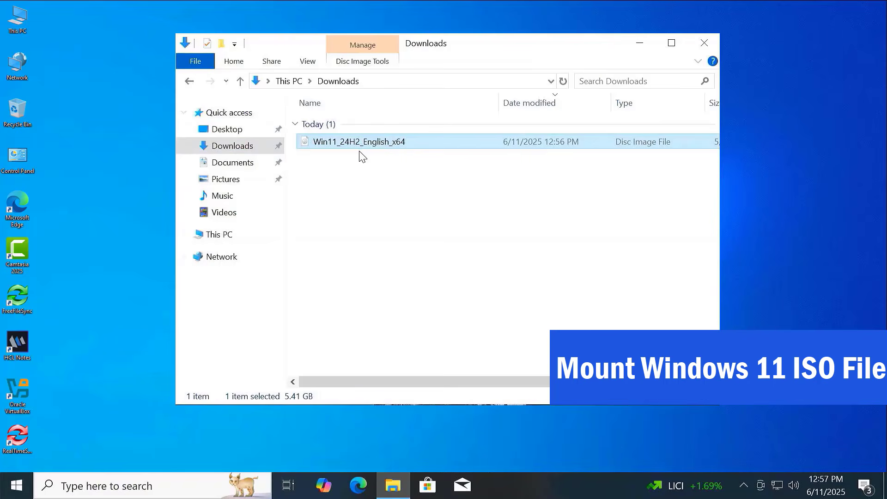
right_click(372, 143)
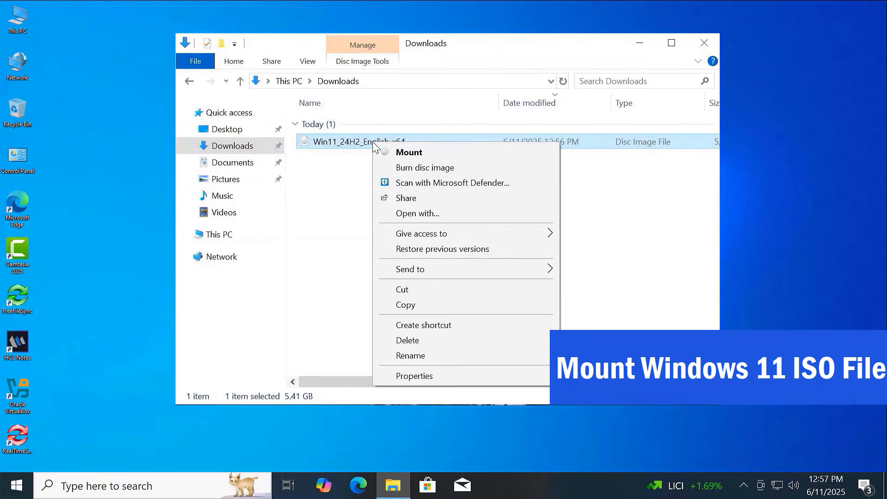
click(410, 152)
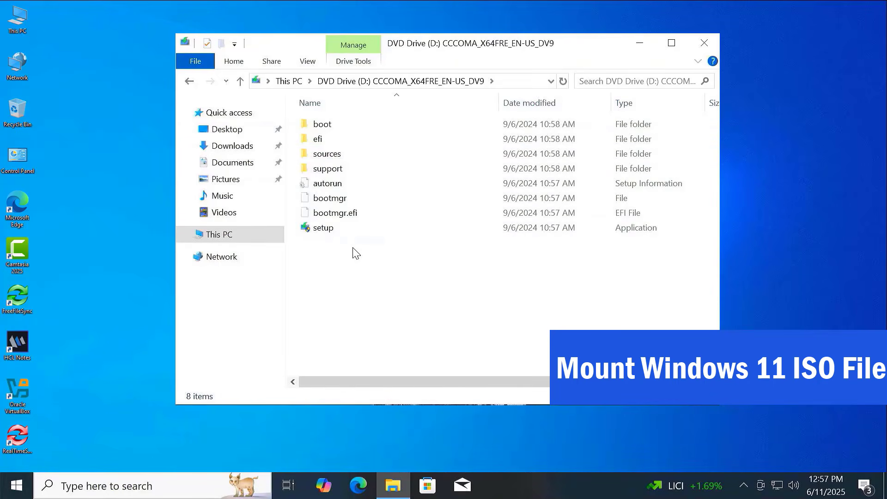
Copy all the setup files and folders from the mounted DVD drive (D:).
drag(353, 250, 340, 117)
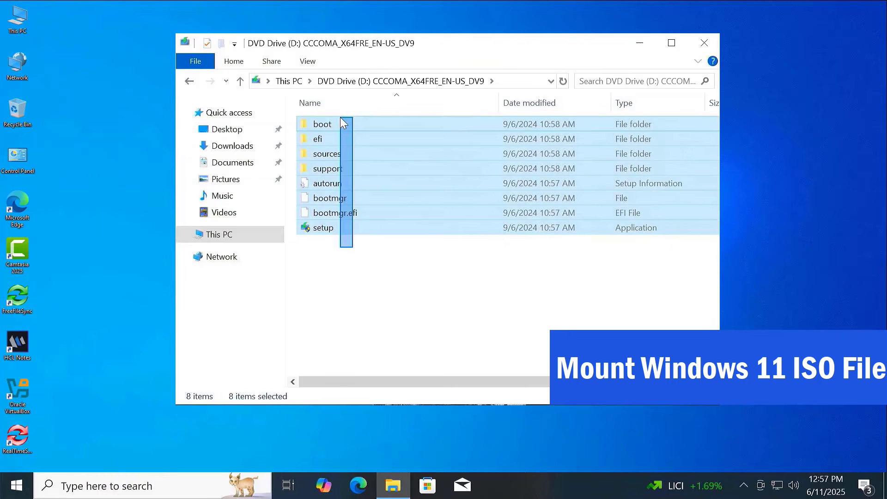
right_click(351, 139)
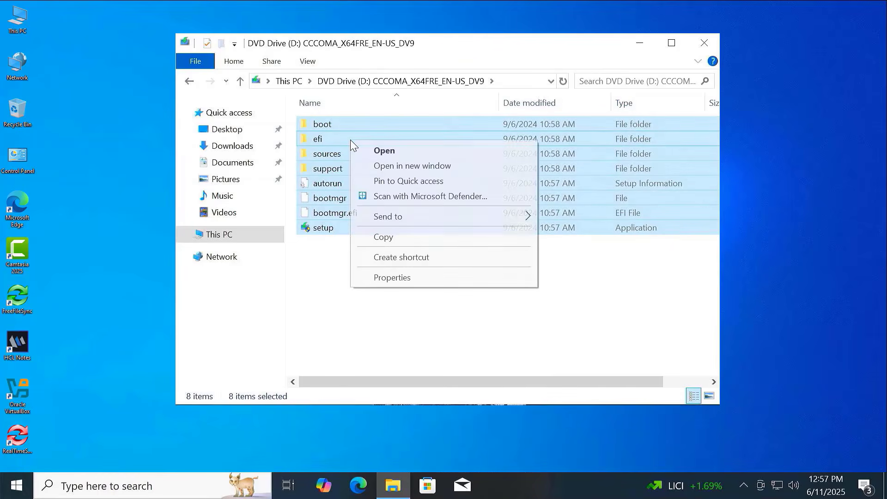
click(410, 237)
Create a new folder named Win11 on Local Disk (C:).
click(249, 238)
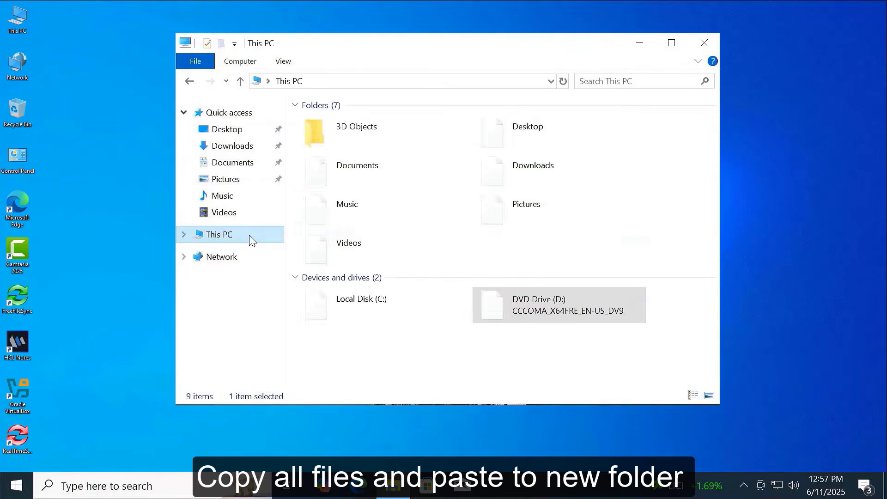
click(384, 311)
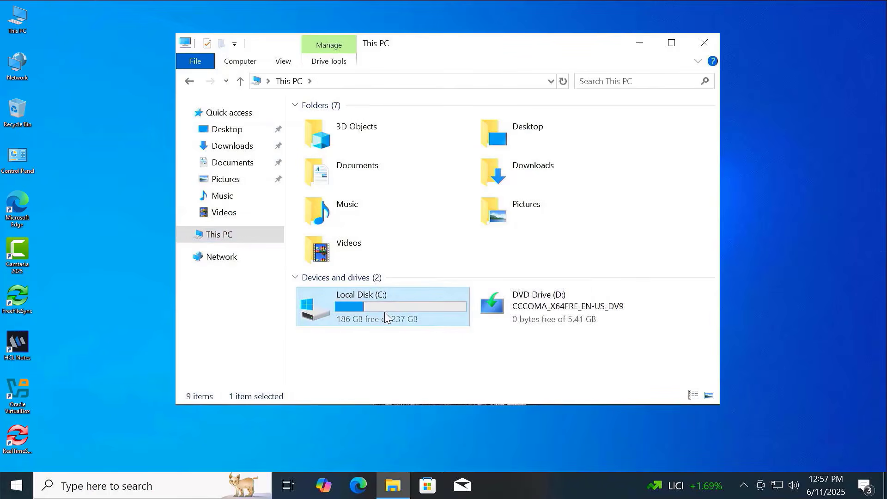
double_click(384, 312)
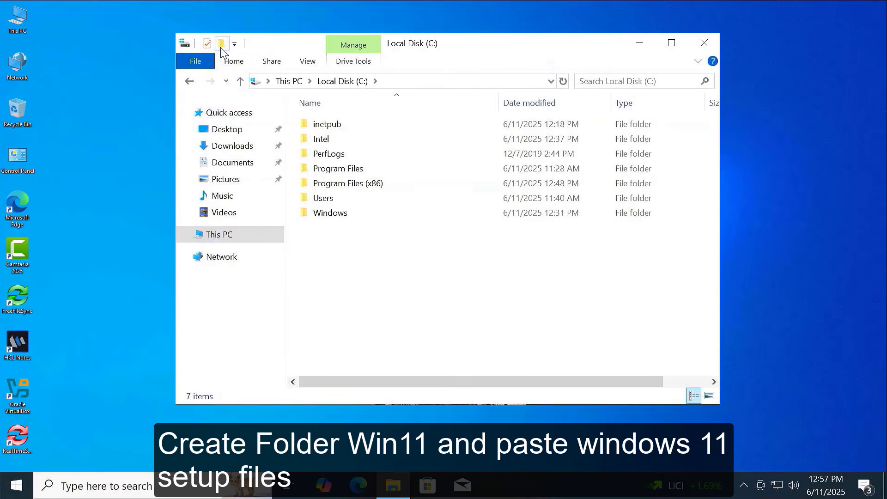
click(222, 44)
text(W)
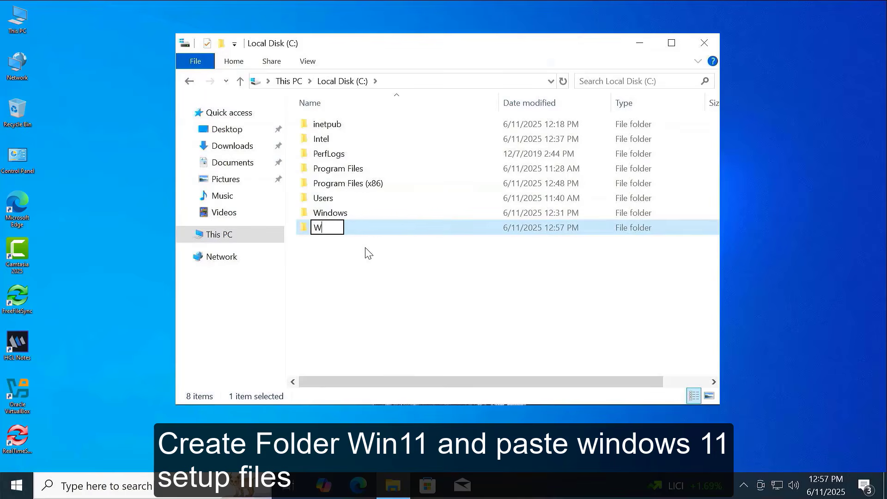
text(in11)
key(Return)
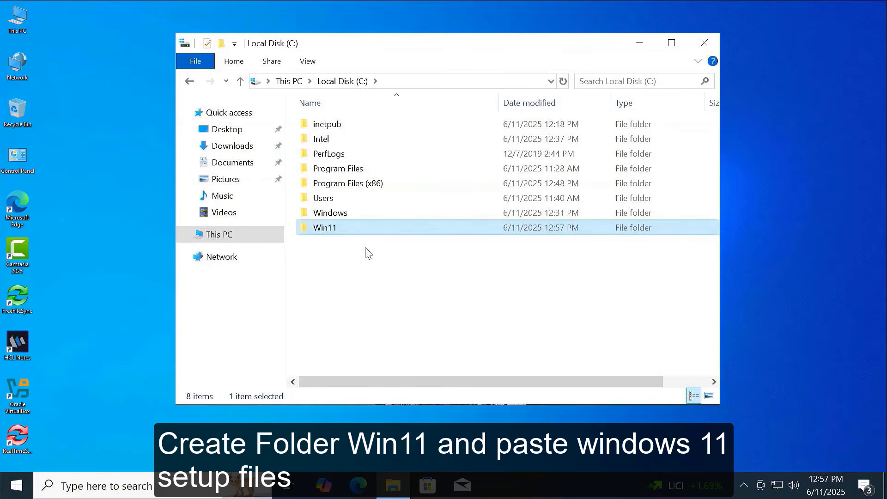
Paste the copied Windows 11 setup files into the empty Win11 folder and clear the selection.
double_click(350, 228)
right_click(349, 222)
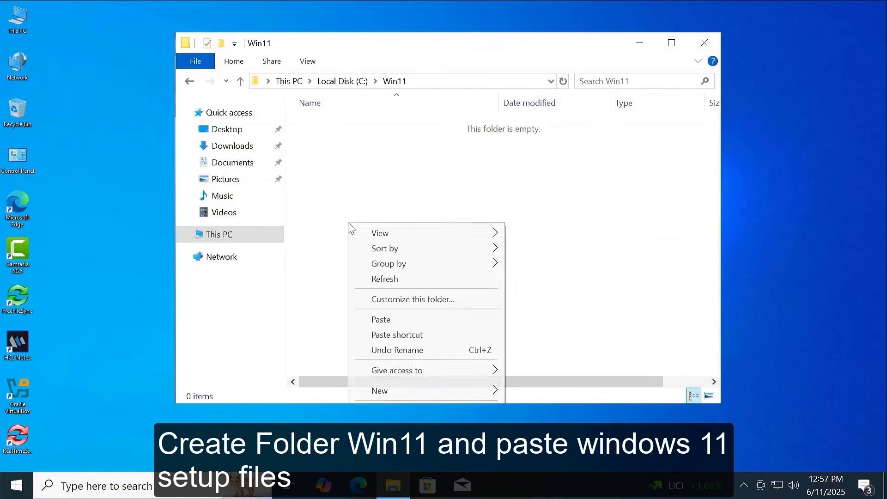
click(400, 320)
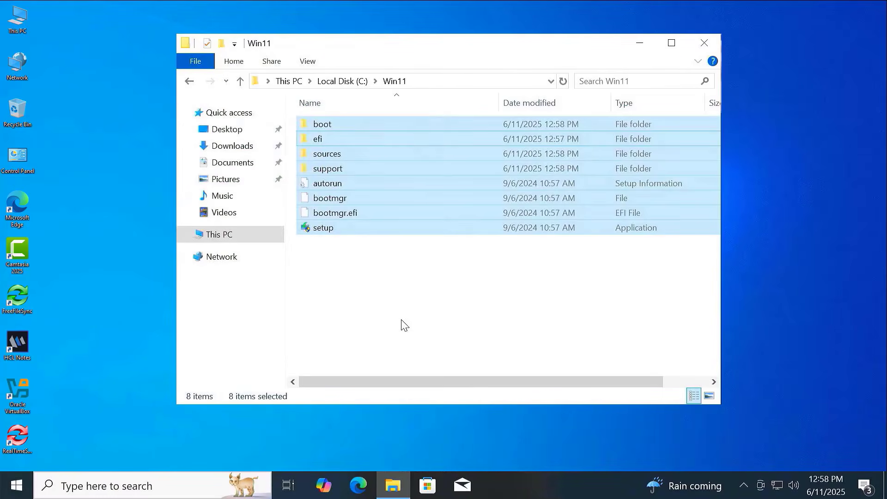
click(405, 326)
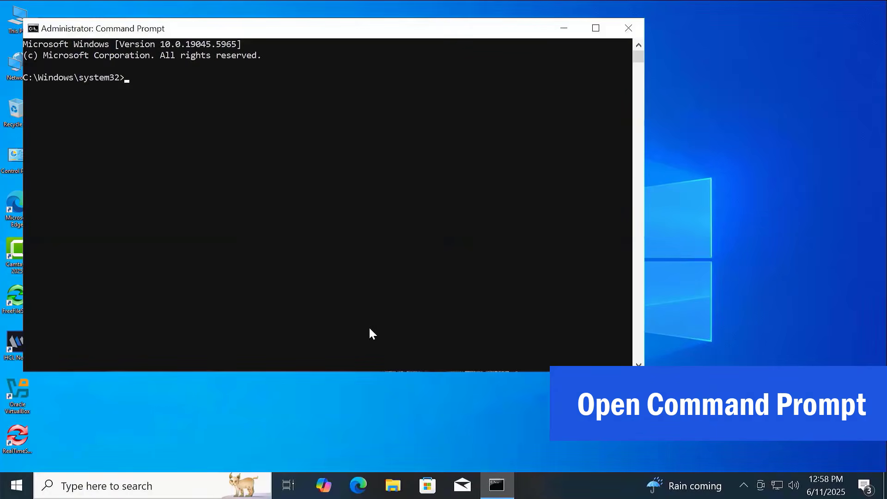
In the administrator Command Prompt, run C:\Win11\setup.exe /product server, and close the prompt window.
text(C:)
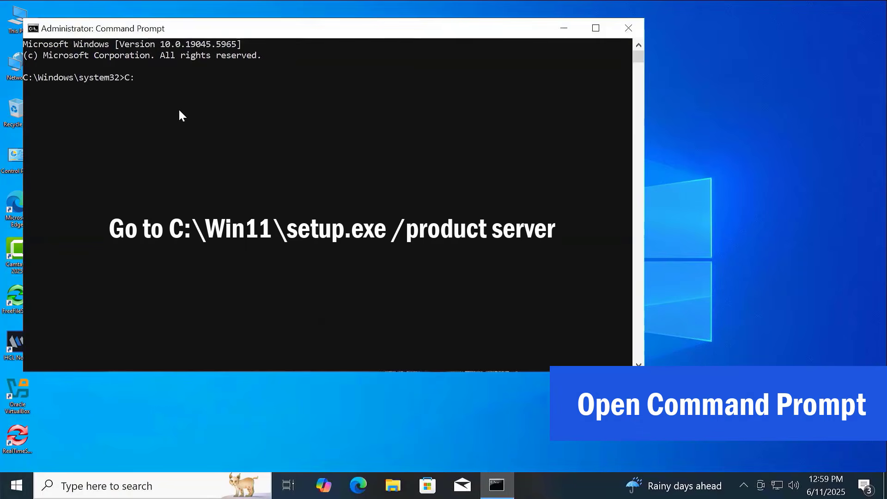
text(\Win11\setup.exe /product server)
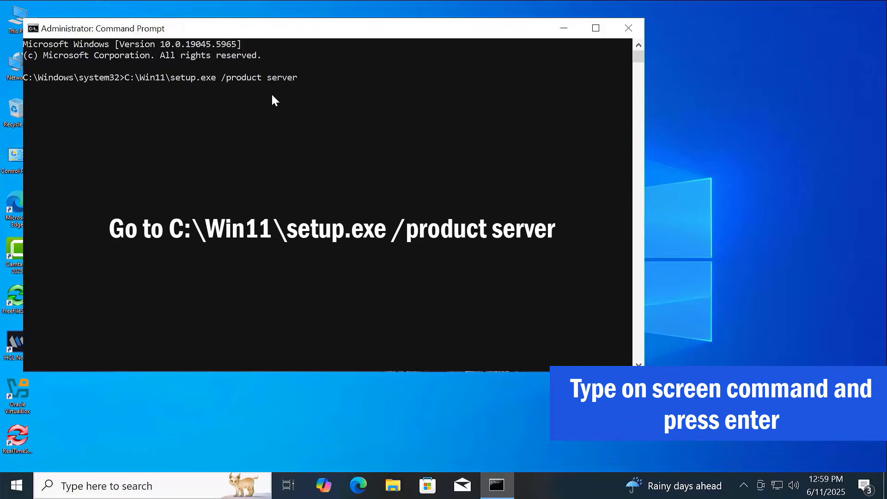
key(Return)
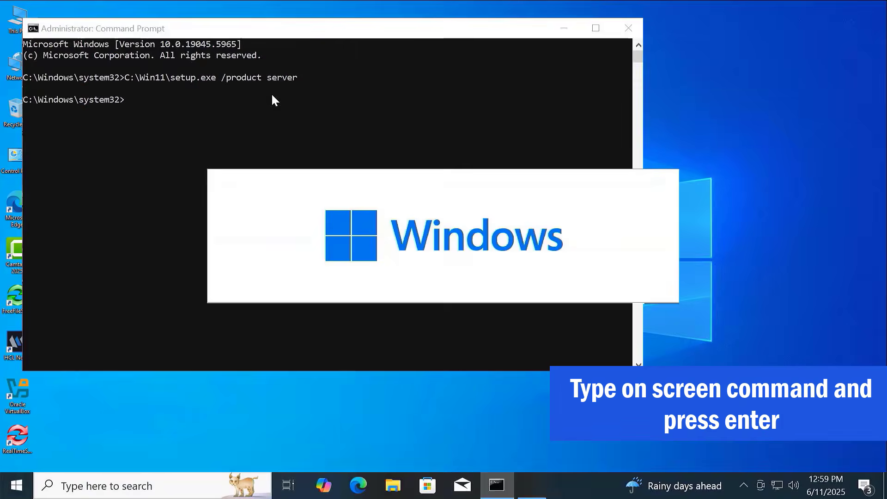
click(183, 131)
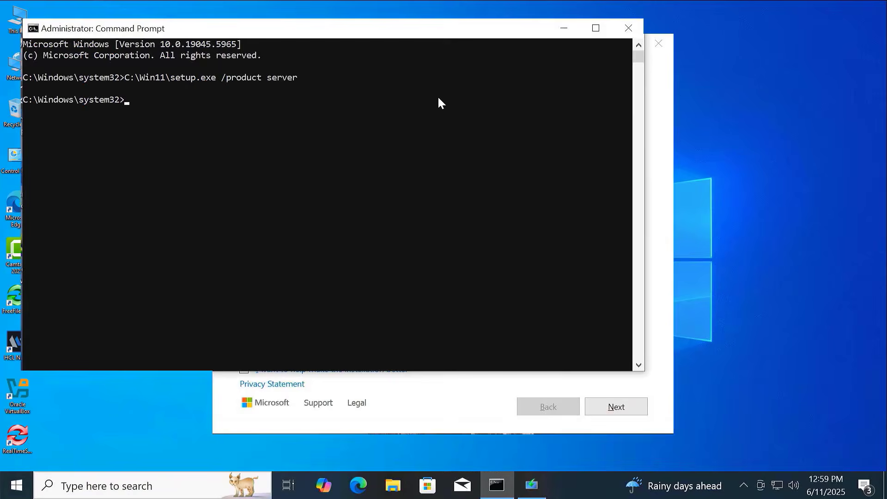
click(621, 34)
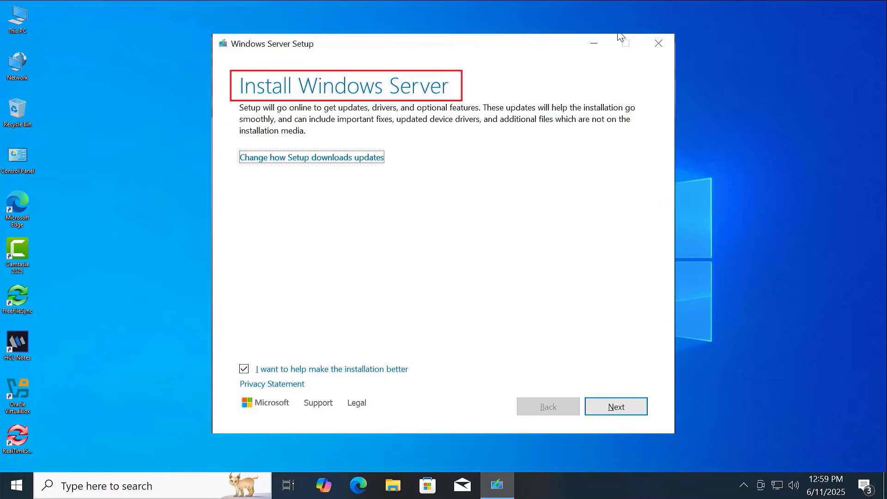
Accept the setup's license terms and start the Windows 11 Pro installation, keeping files, settings, and apps.
click(635, 409)
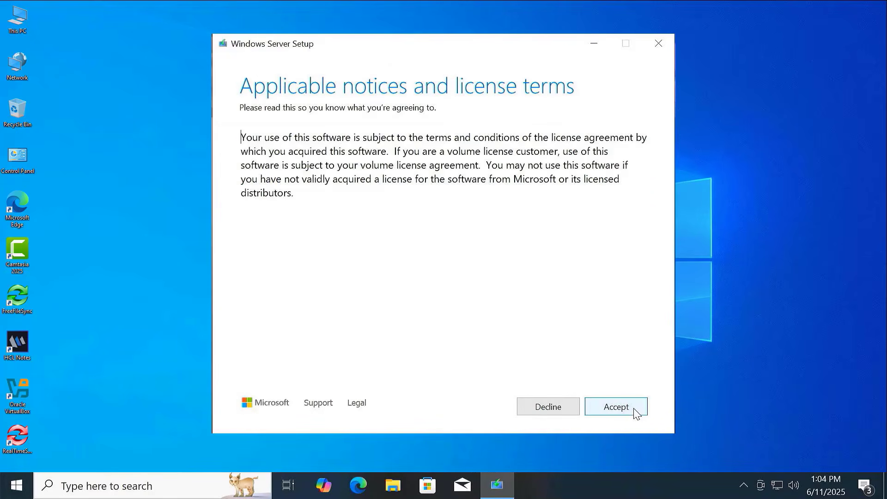
click(634, 409)
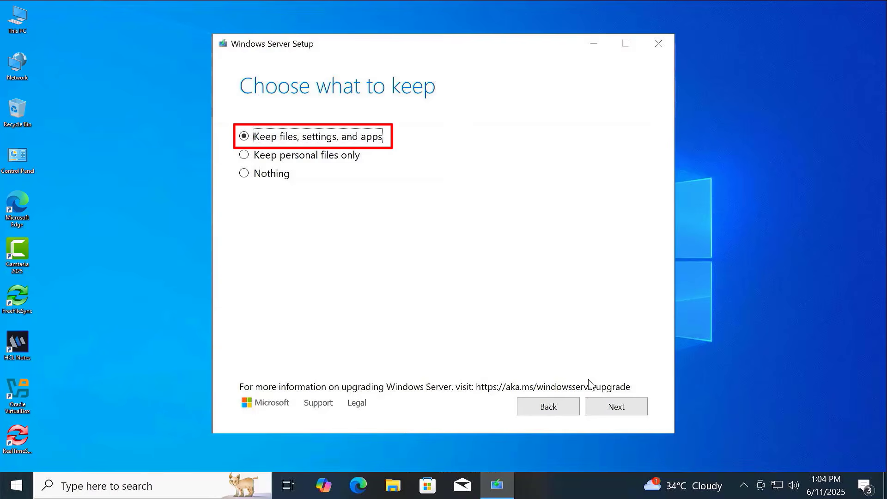
click(623, 408)
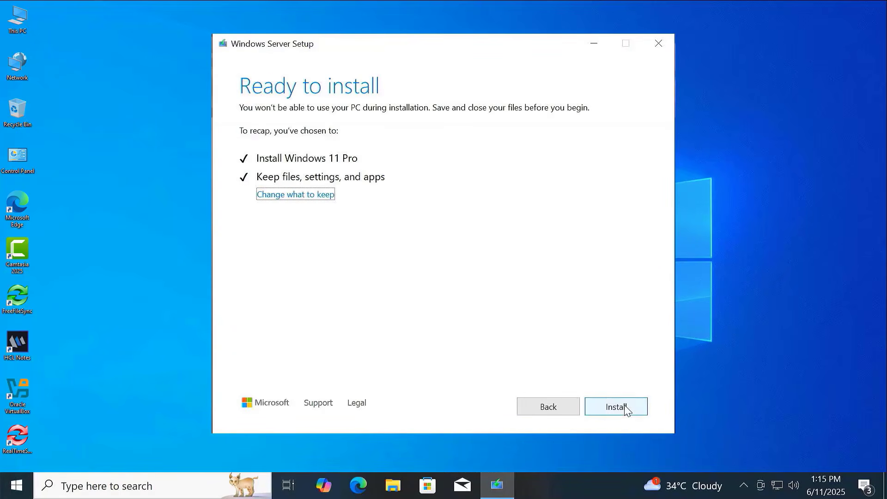
click(619, 408)
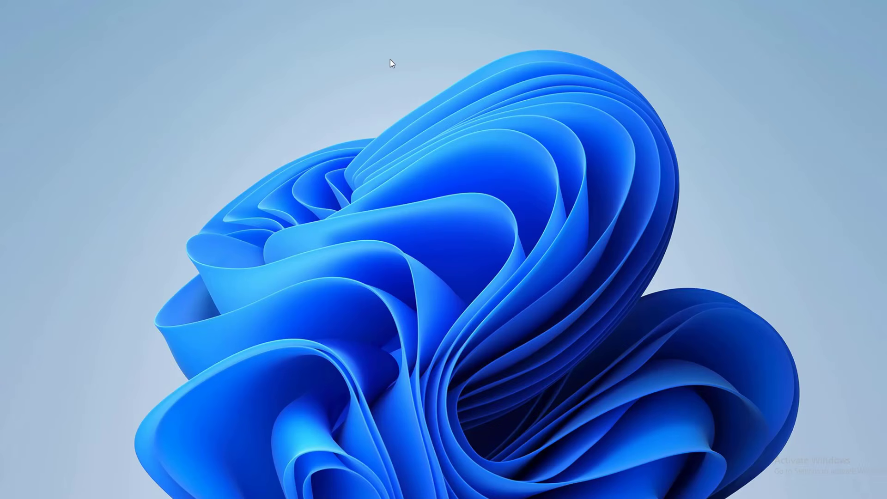
right_click(406, 87)
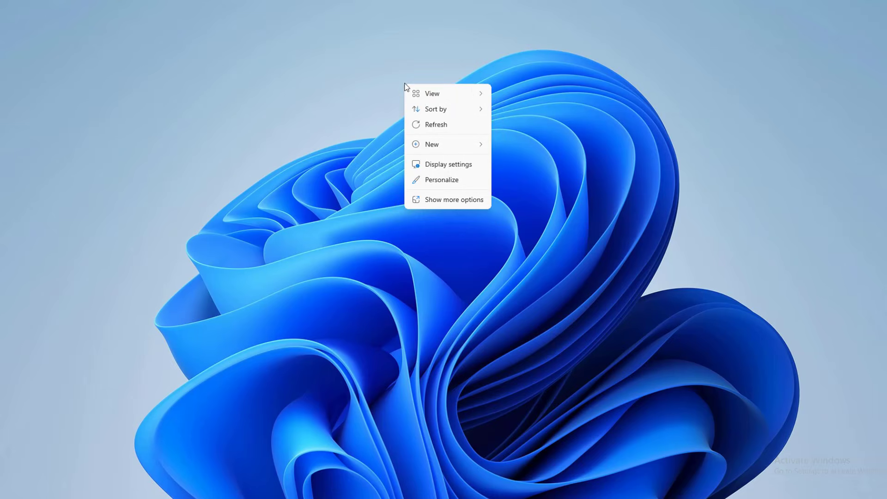
click(436, 125)
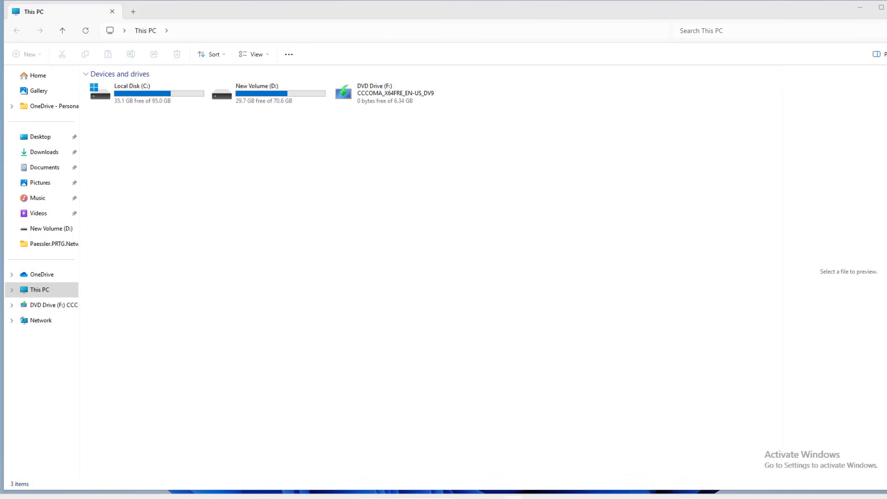
Open the properties of This PC and check the installed edition and version under Windows specifications.
right_click(36, 291)
click(79, 263)
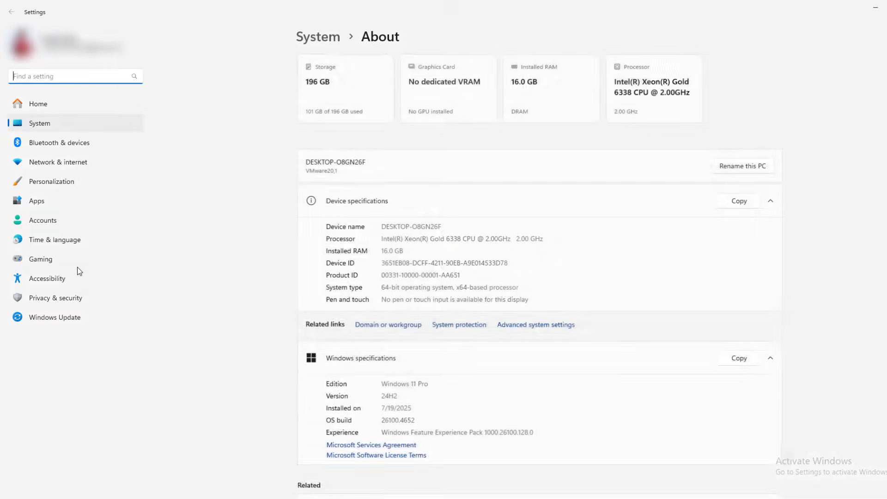
scroll(427, 243, down, 4)
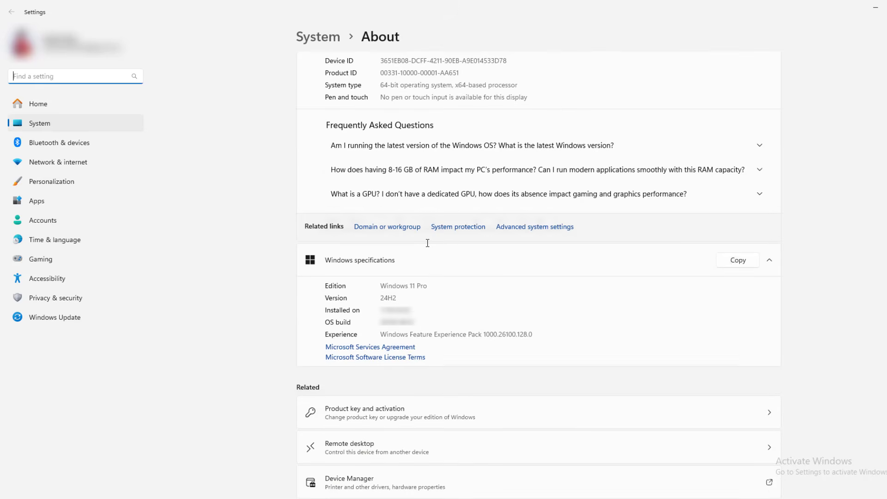
drag(388, 285, 415, 286)
click(381, 300)
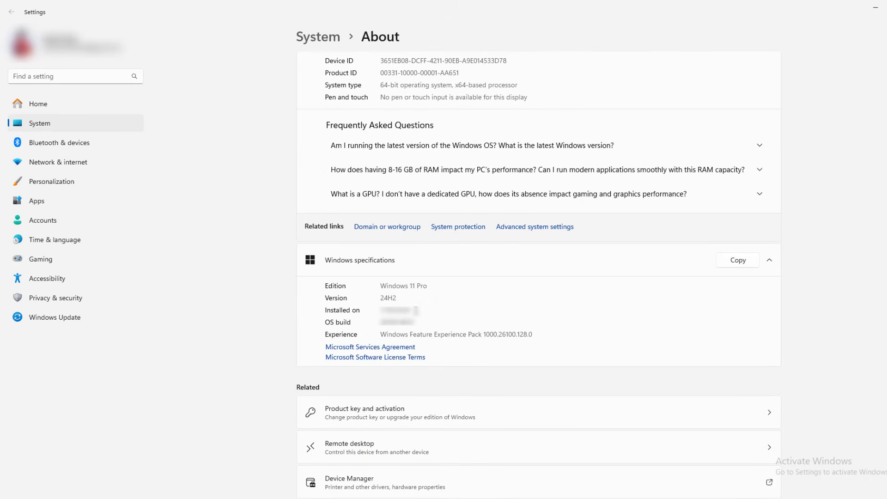